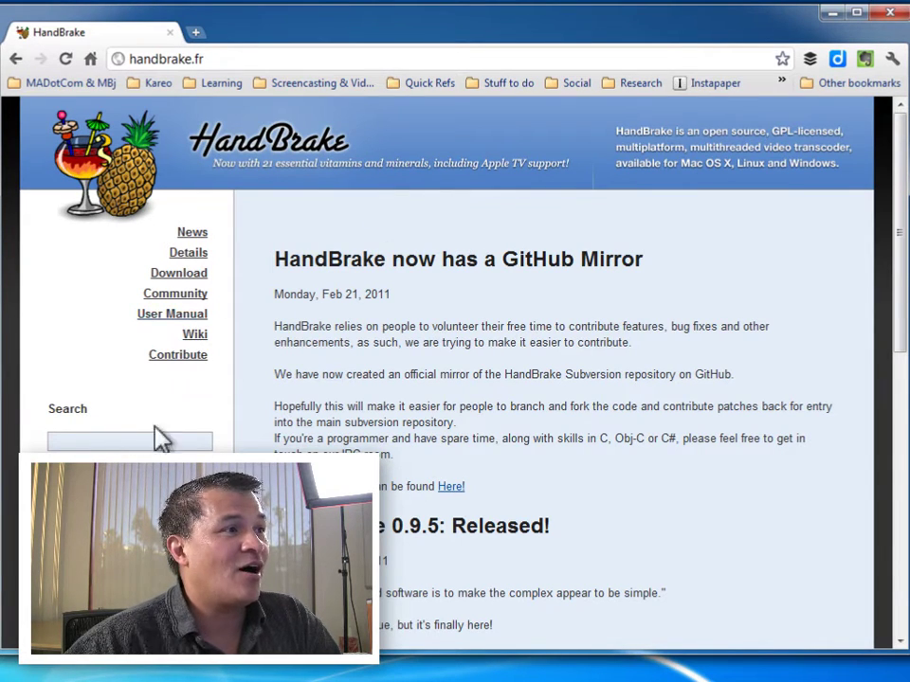
# Go to the HandBrake download page on handbrake.fr using the sidebar Download link
pyautogui.click(200, 275)
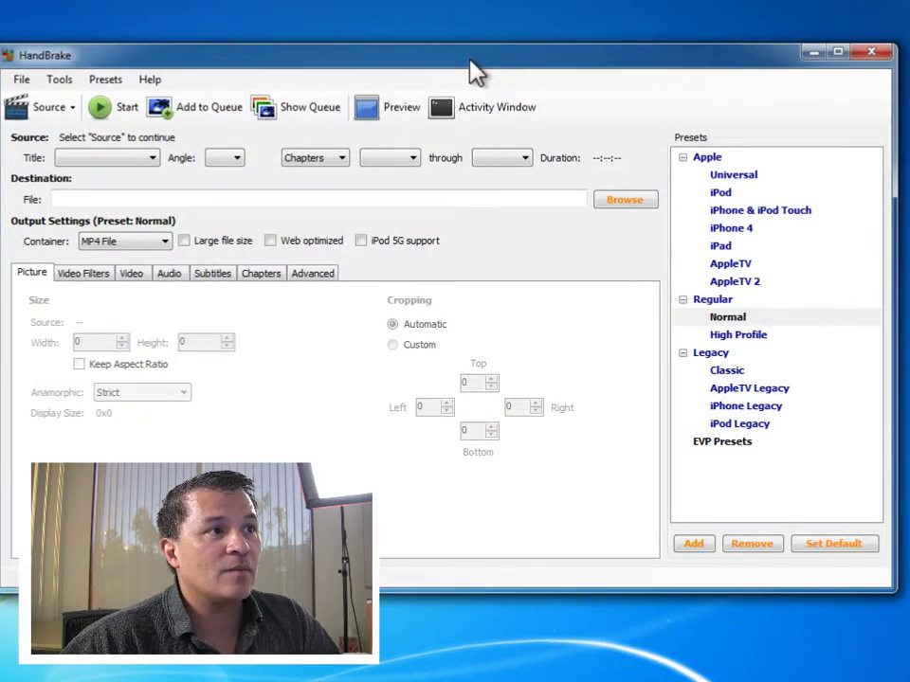
pyautogui.moveTo(468, 59); pyautogui.dragTo(456, 62)
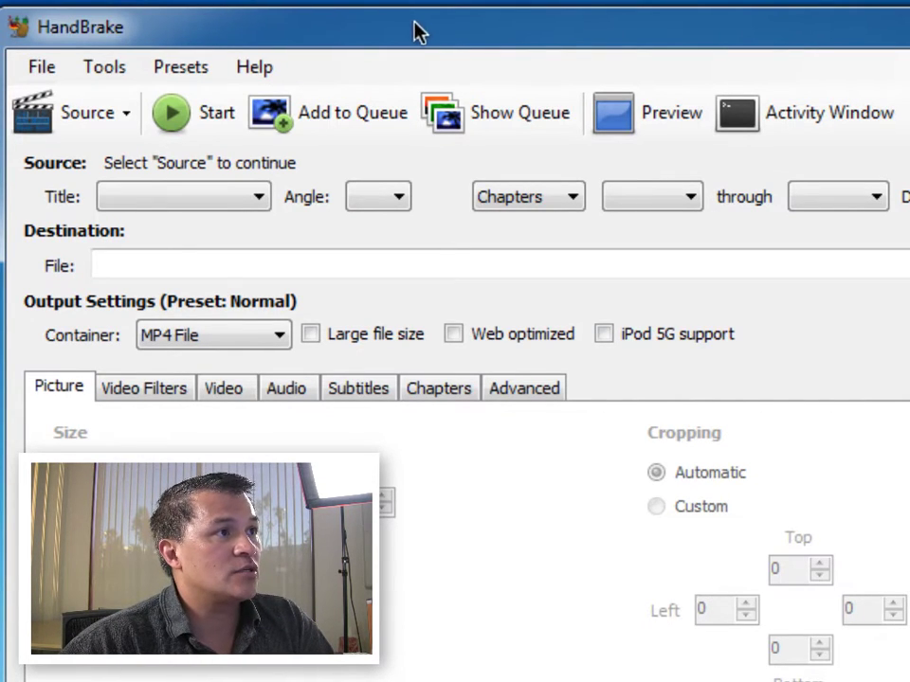
pyautogui.click(114, 70)
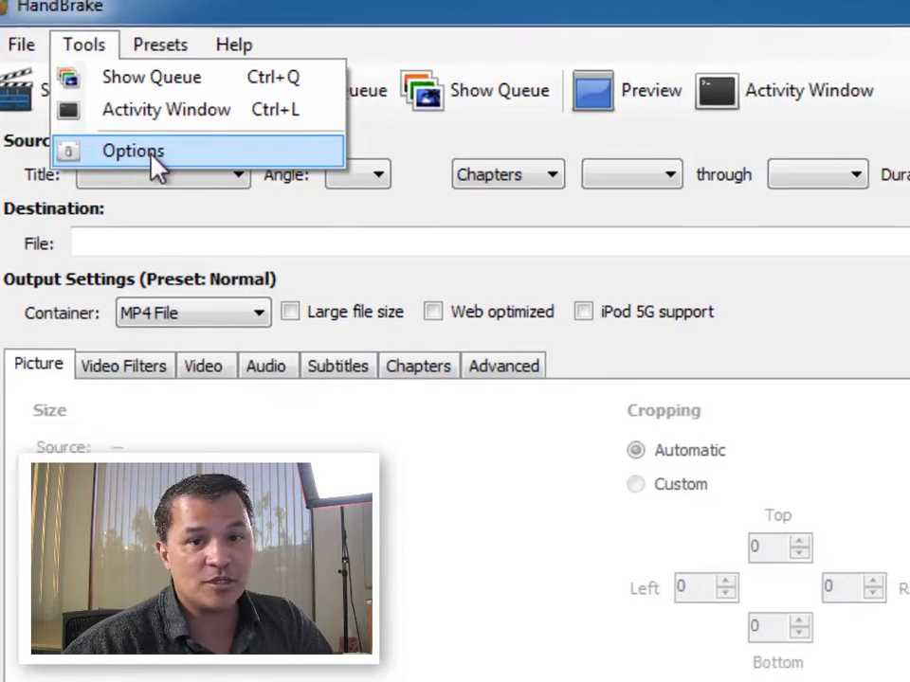
pyautogui.click(166, 175)
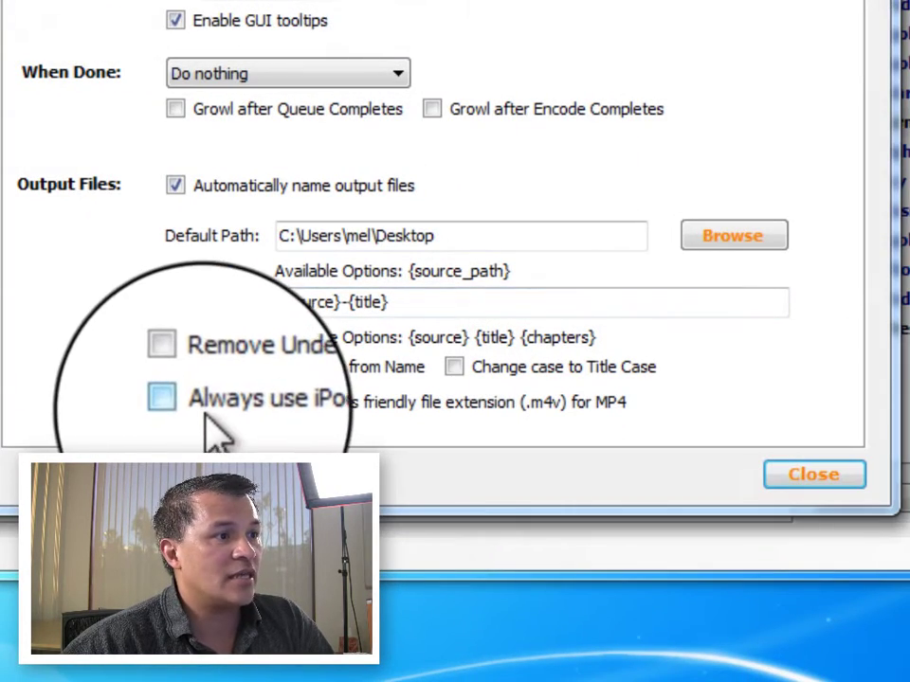
pyautogui.moveTo(228, 403)
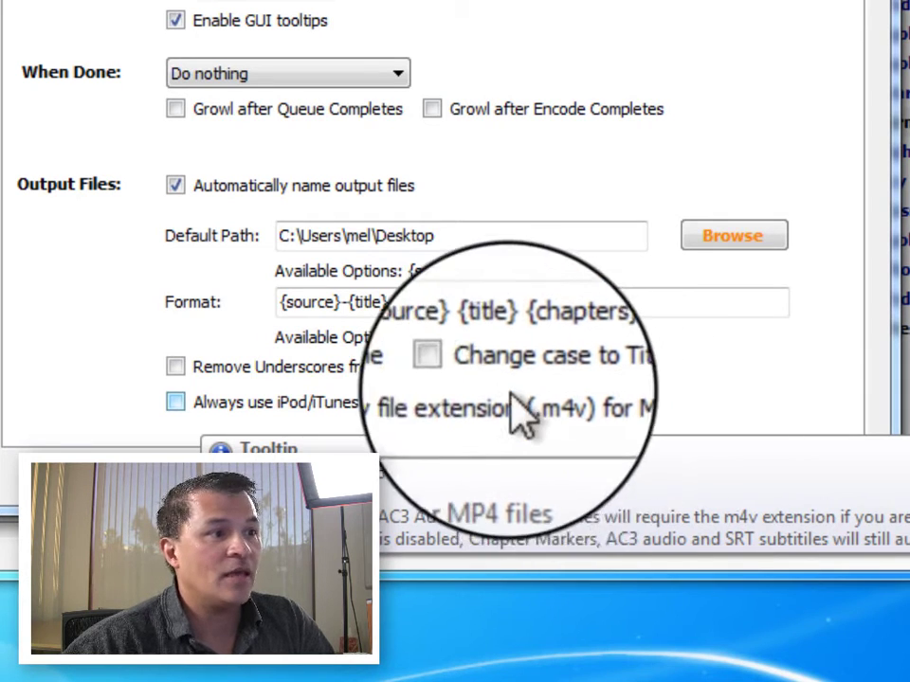
pyautogui.click(177, 413)
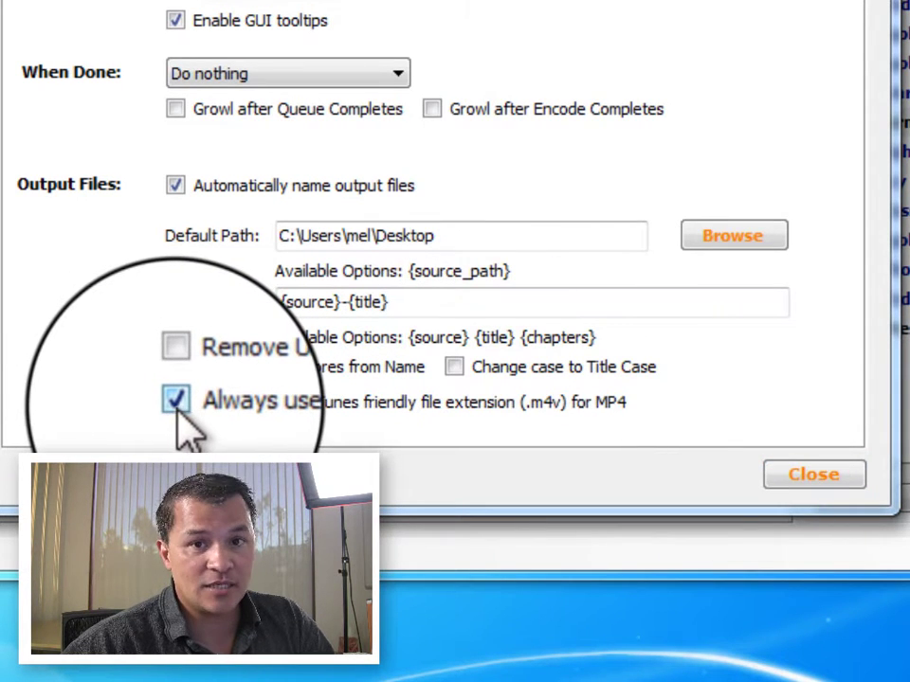
pyautogui.click(178, 413)
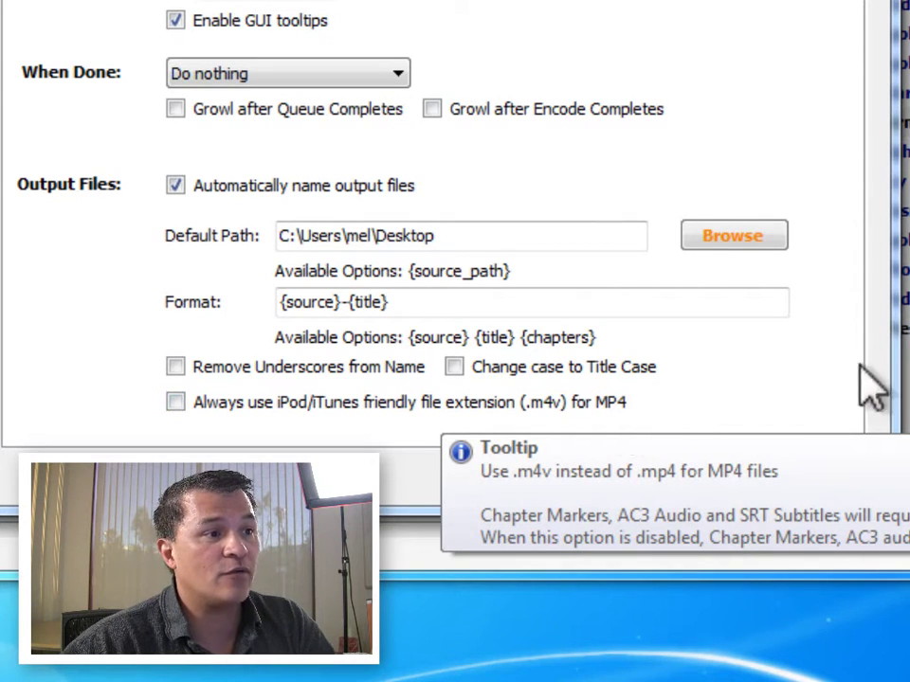
pyautogui.click(805, 474)
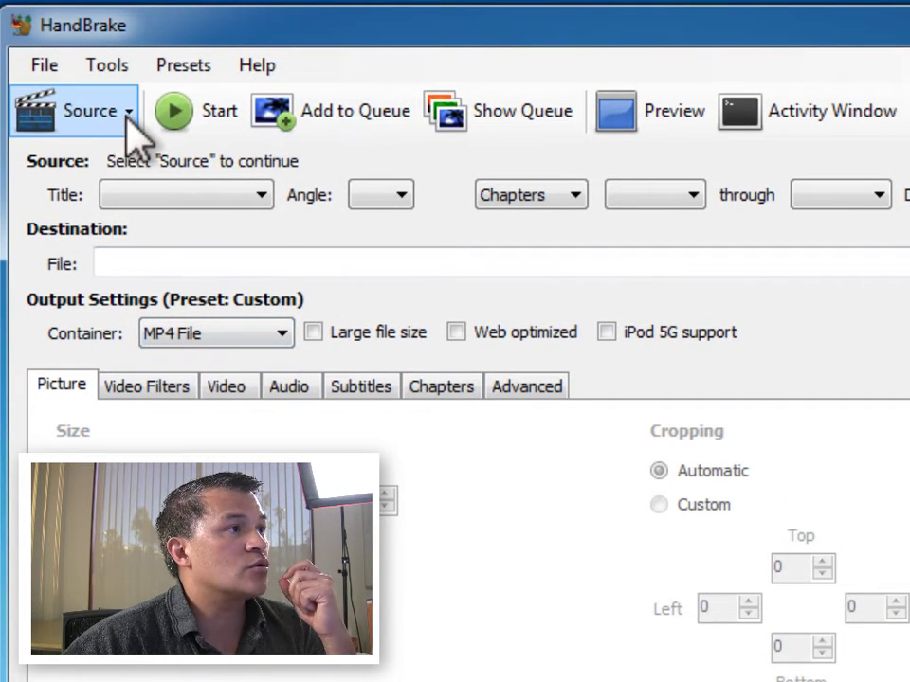
# Load SamplePowerPoint.wmv through Source > Video File as the source video
pyautogui.click(129, 111)
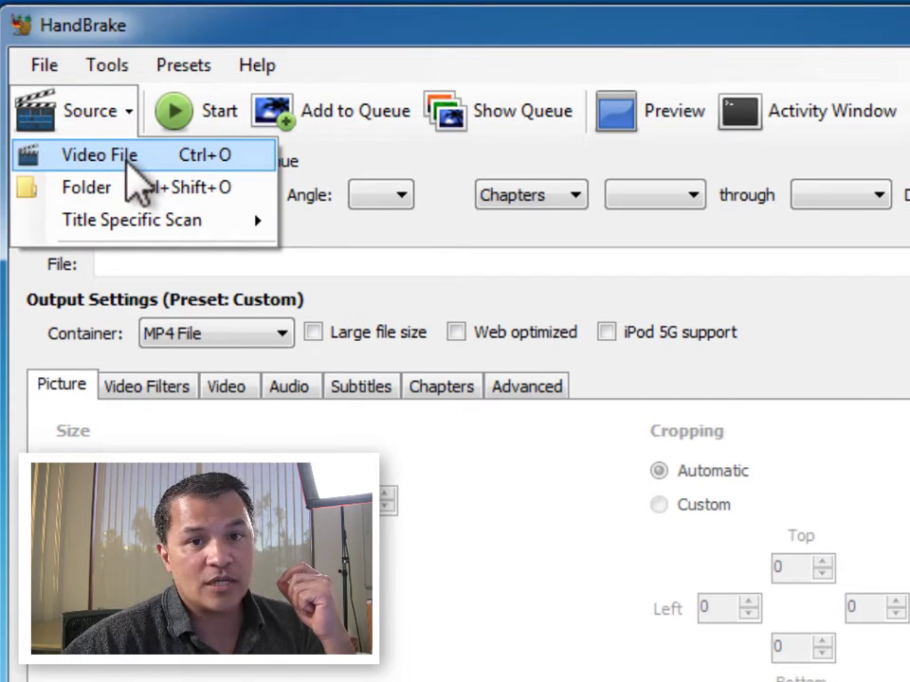
pyautogui.click(130, 159)
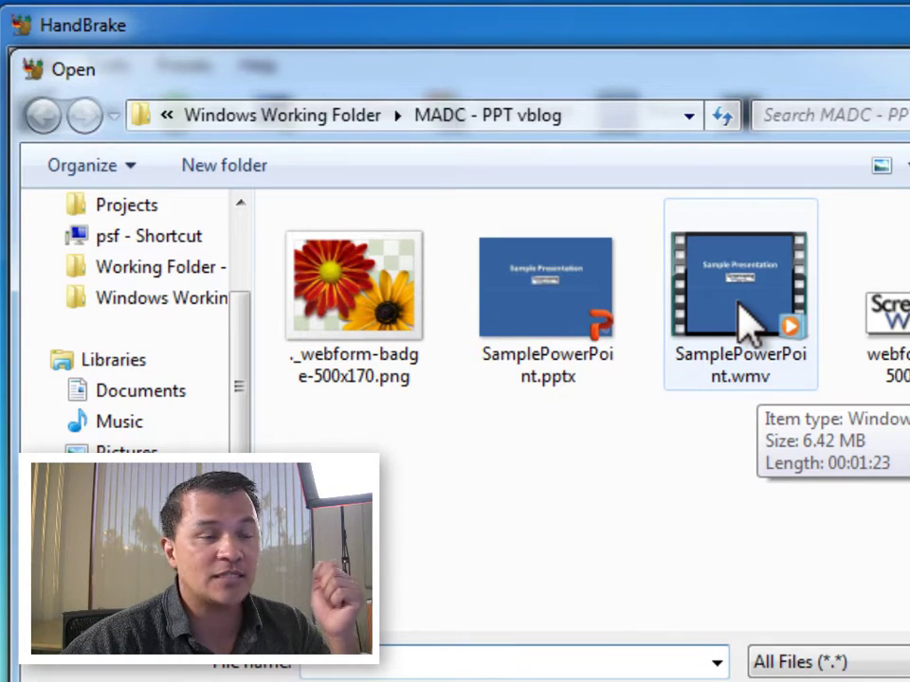
pyautogui.doubleClick(743, 313)
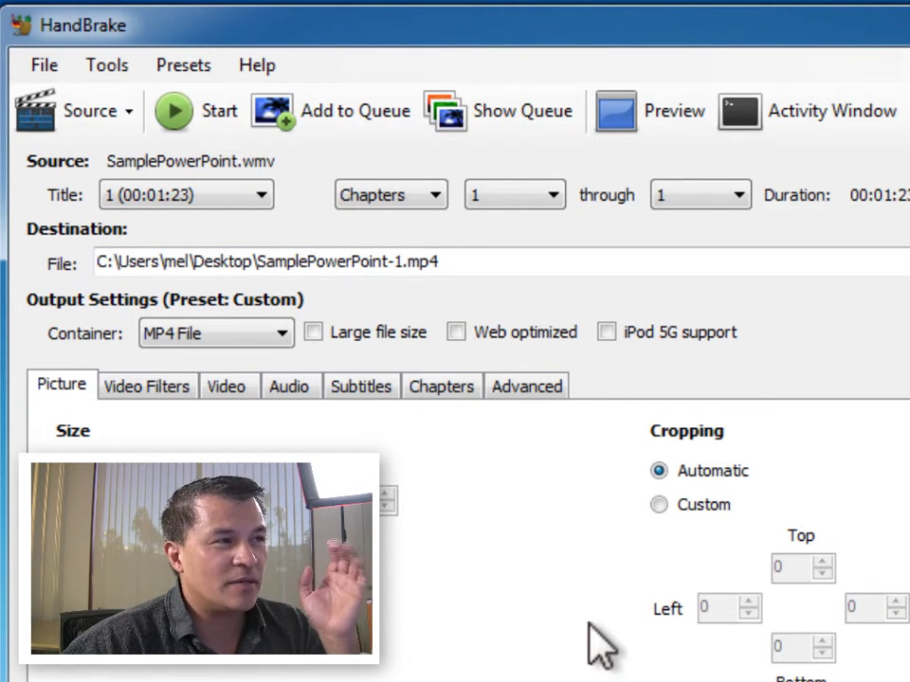
pyautogui.click(194, 386)
pyautogui.click(227, 386)
pyautogui.click(288, 387)
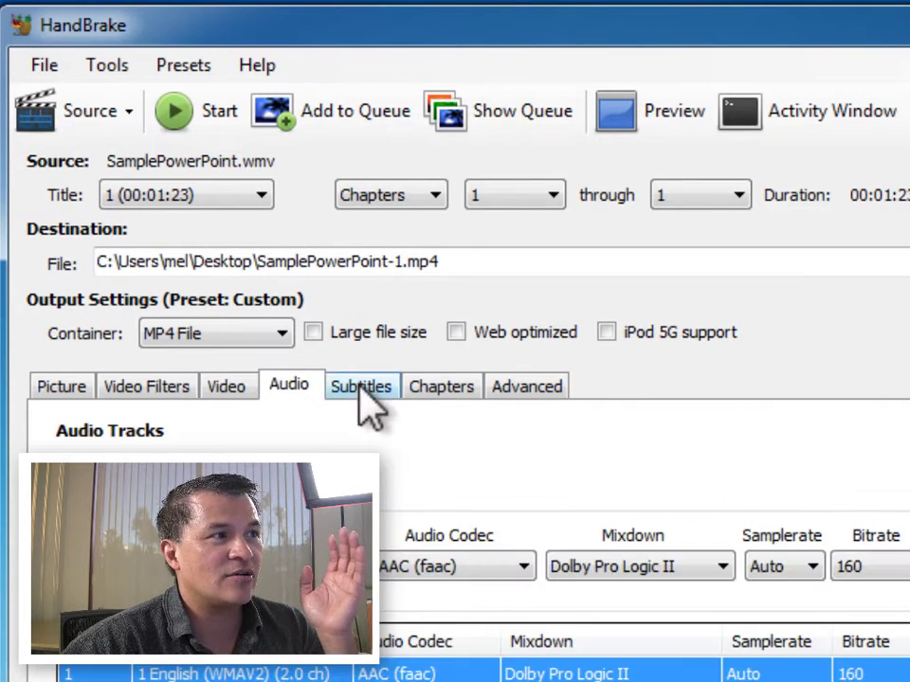
pyautogui.click(438, 386)
pyautogui.click(527, 387)
pyautogui.click(67, 386)
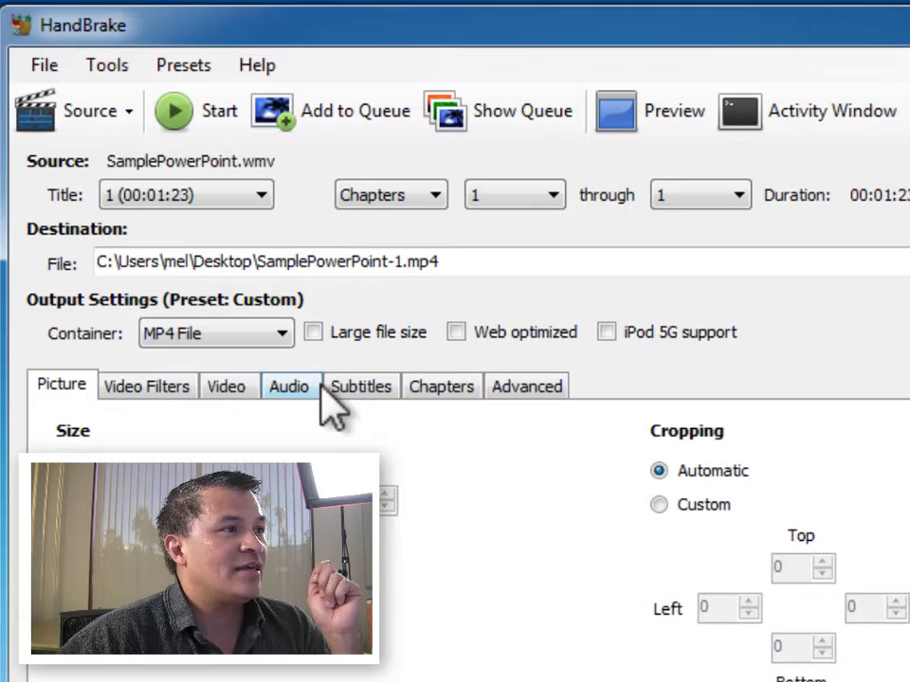
pyautogui.click(280, 333)
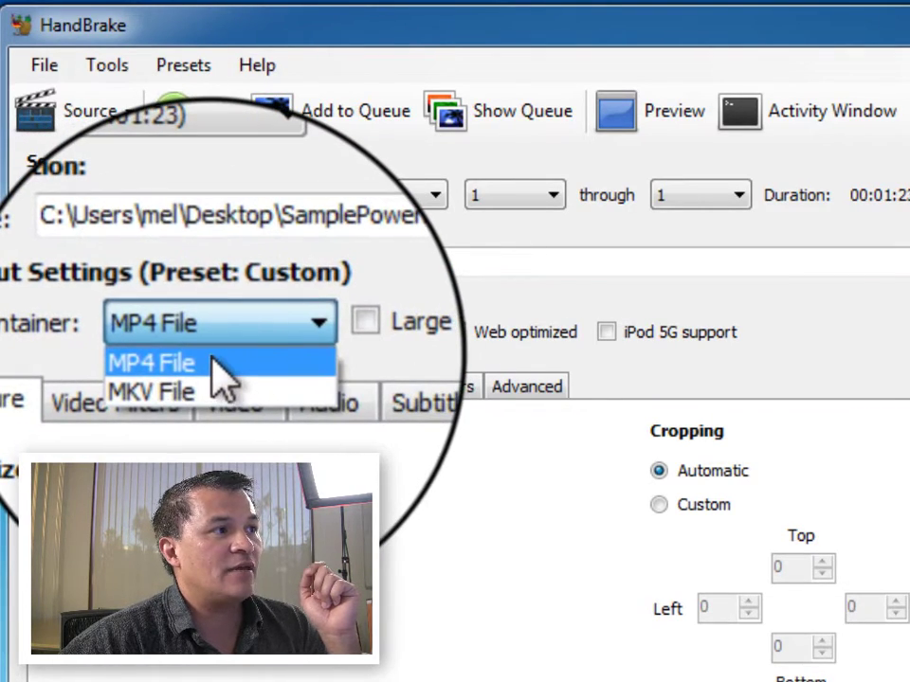
pyautogui.click(216, 364)
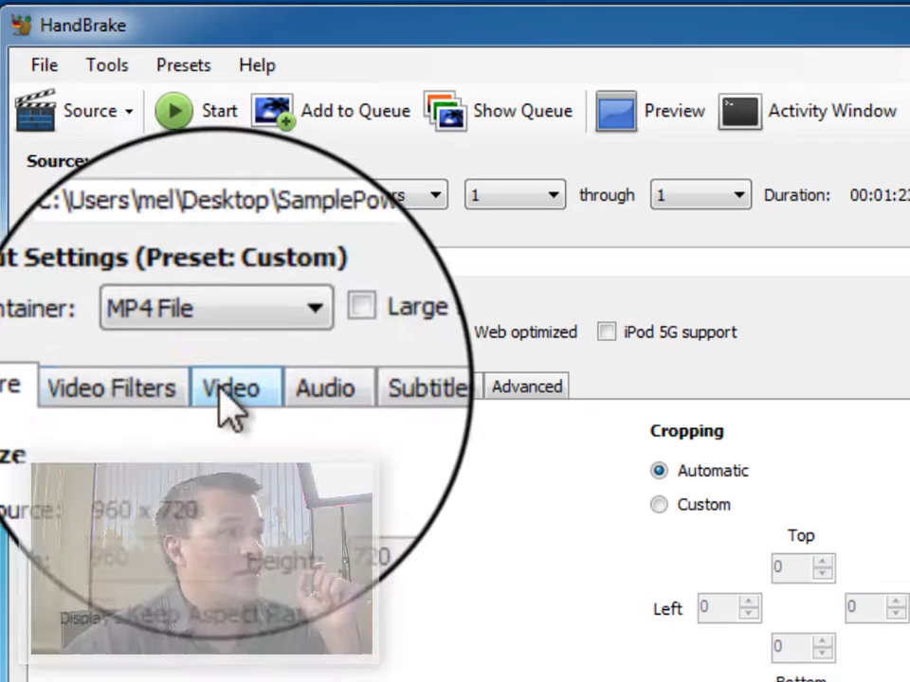
# Encode video with H.264 (x264) at an average bitrate of 600 kbps, 2-pass enabled
pyautogui.click(237, 390)
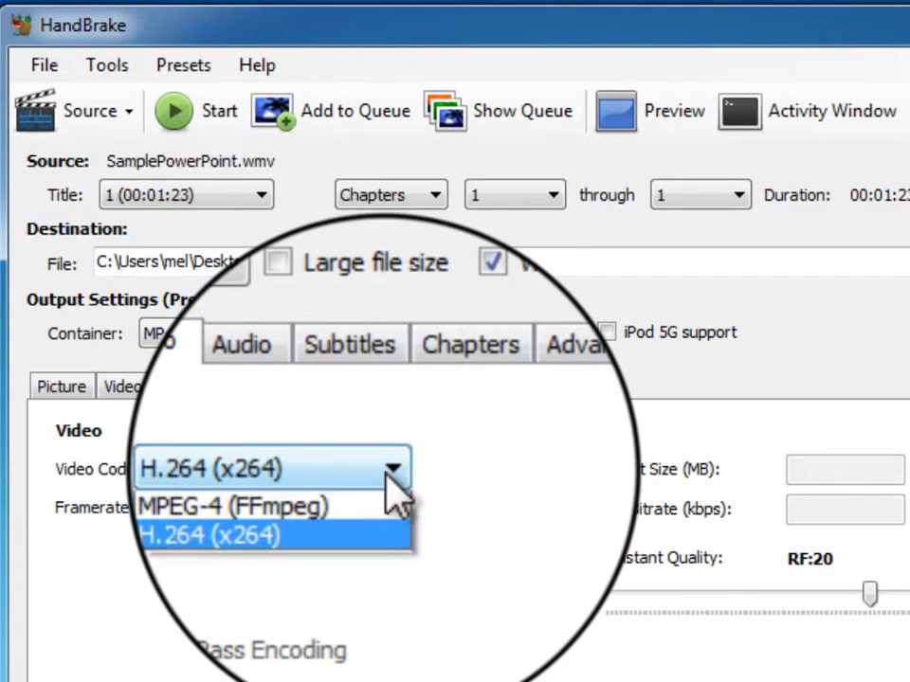
pyautogui.click(388, 470)
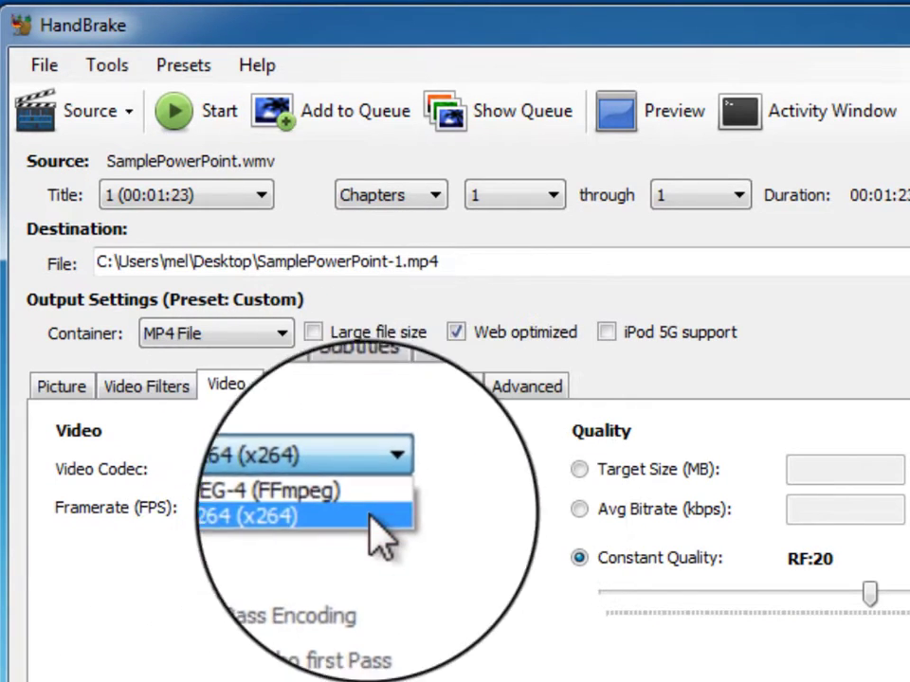
pyautogui.click(389, 507)
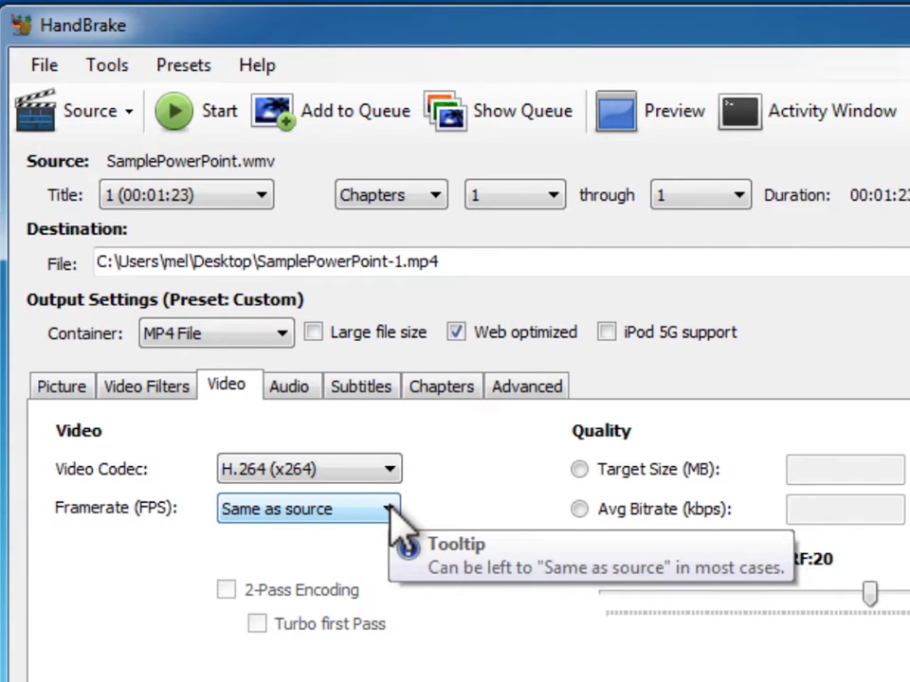
pyautogui.click(419, 509)
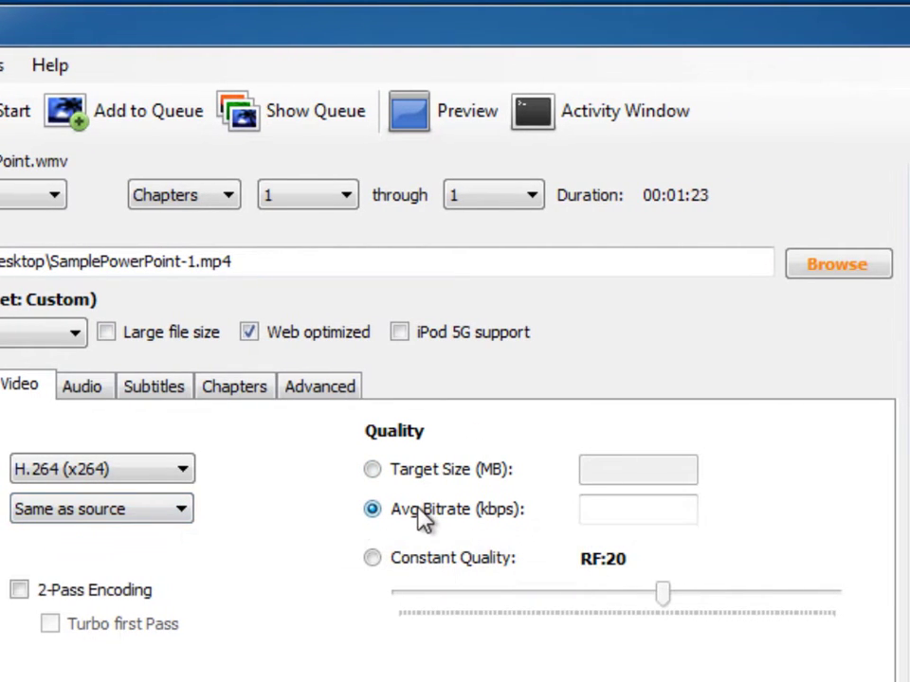
pyautogui.click(613, 507)
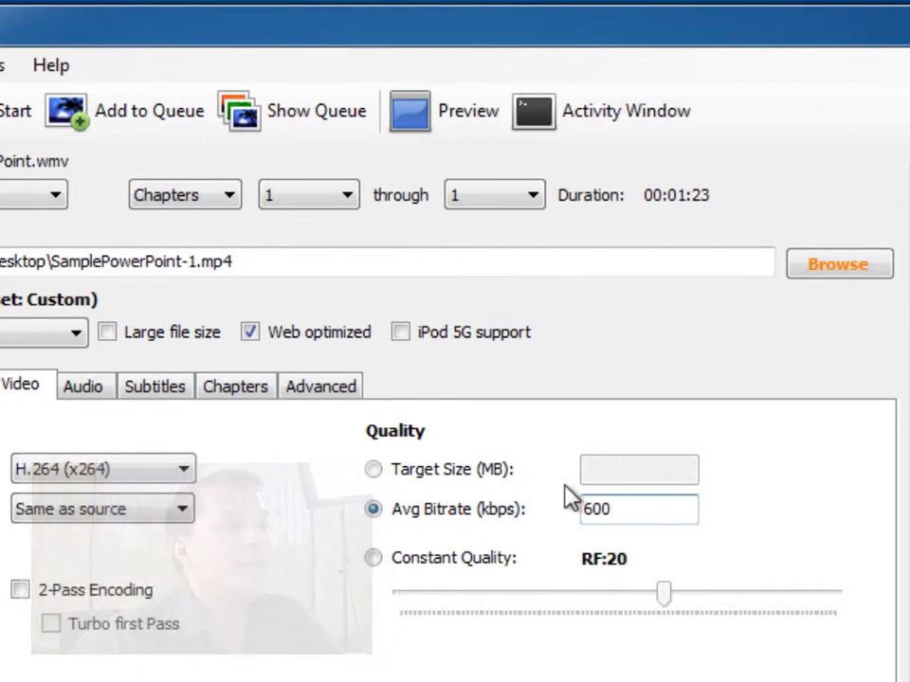
pyautogui.click(28, 592)
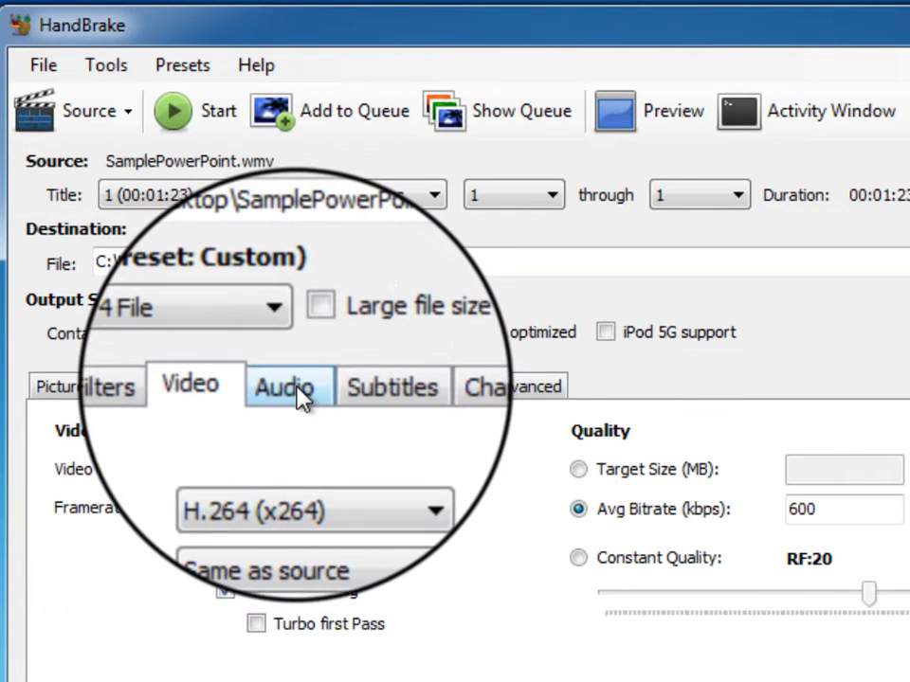
# Lower the audio track bitrate from 160 to 128
pyautogui.click(296, 389)
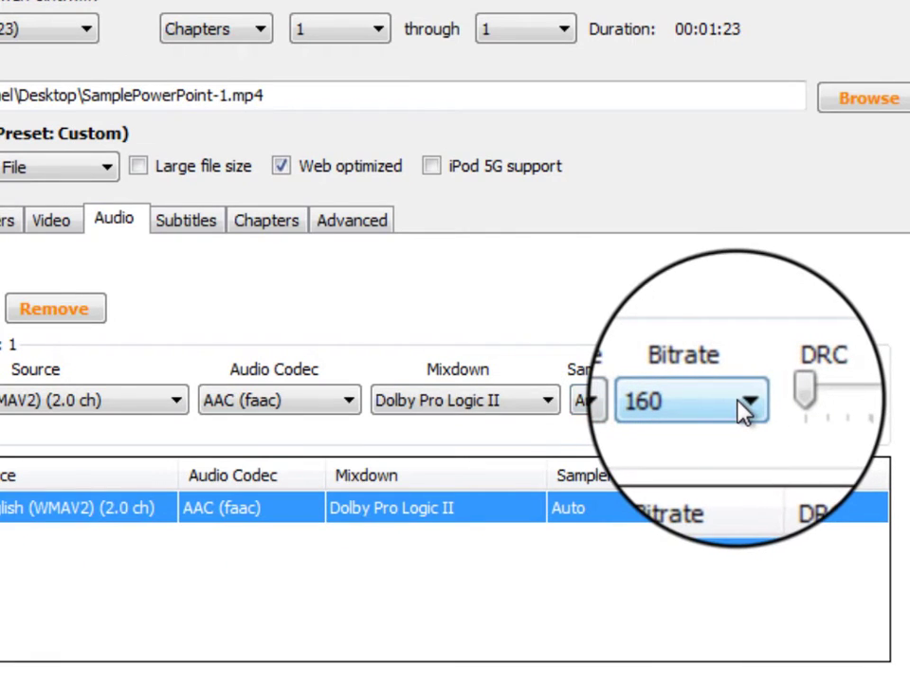
pyautogui.click(745, 406)
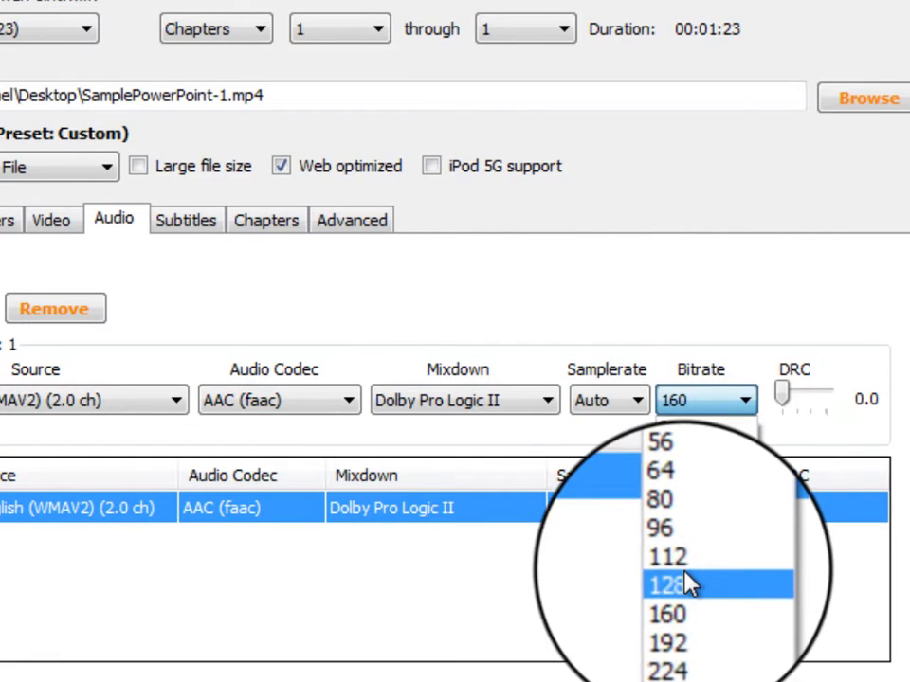
pyautogui.click(690, 577)
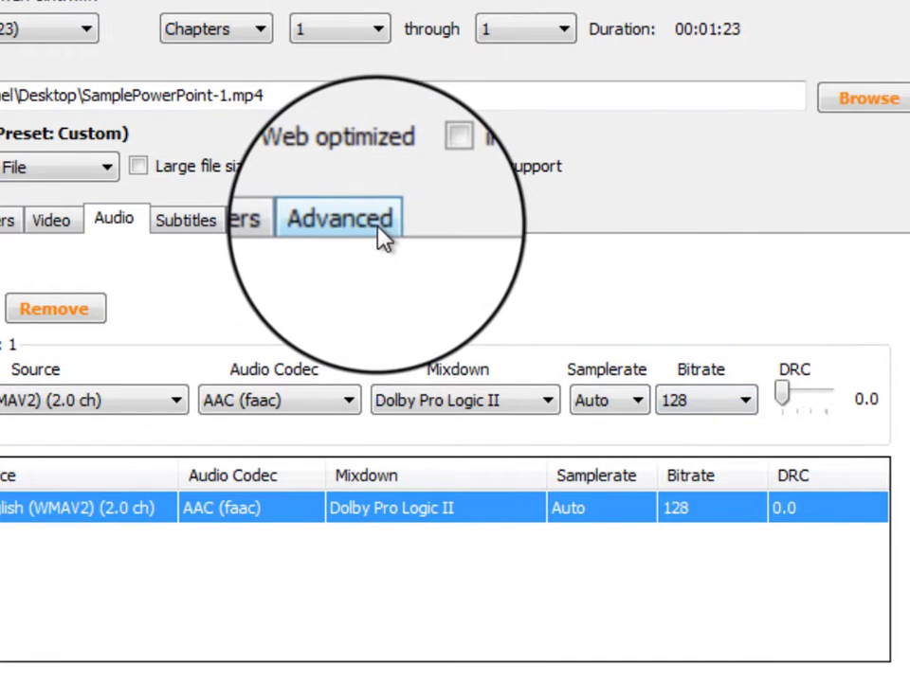
# Set the advanced x264 Reference Frames option to 4
pyautogui.click(382, 237)
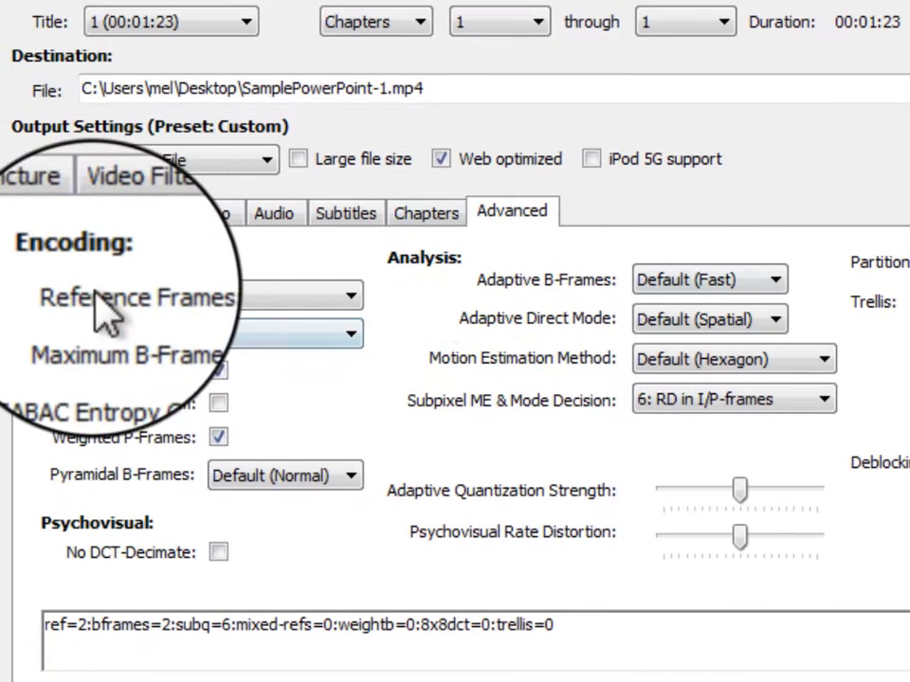
pyautogui.click(245, 298)
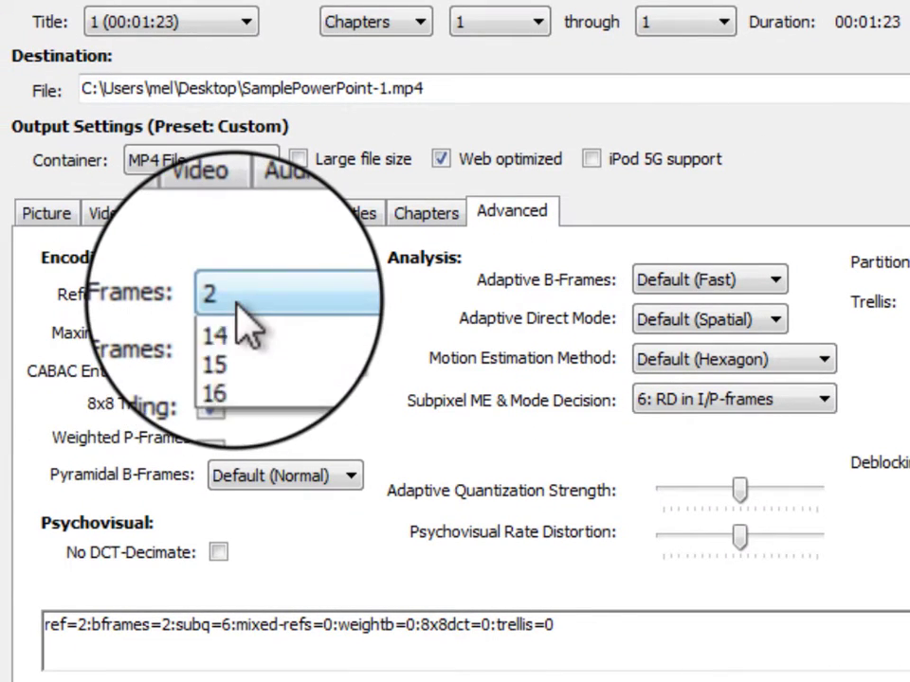
pyautogui.click(238, 423)
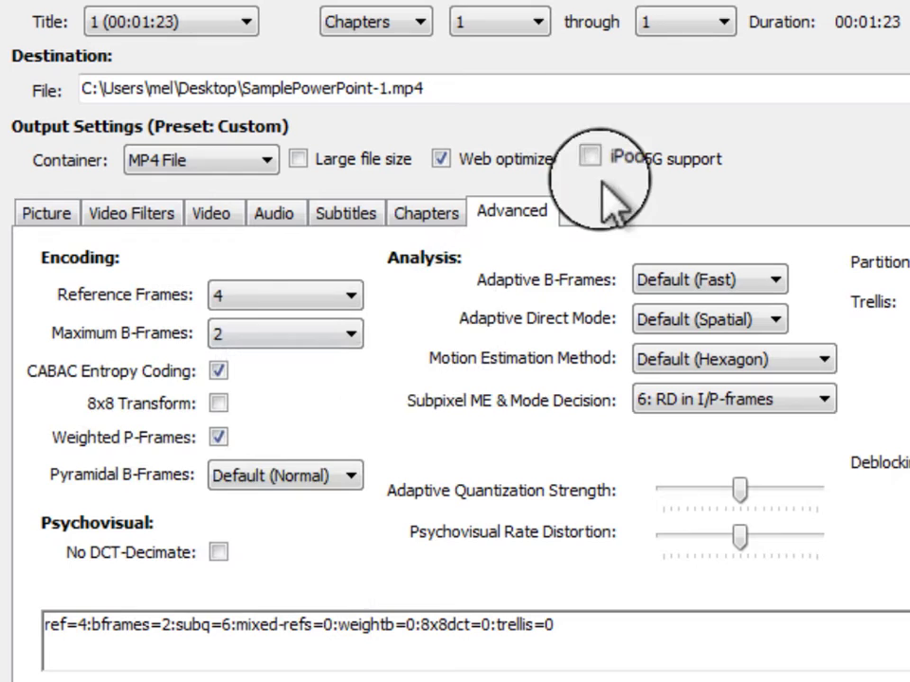
# Review the Chapters, Subtitles, Audio, Video, Filters and Picture settings tabs
pyautogui.click(440, 217)
pyautogui.click(346, 218)
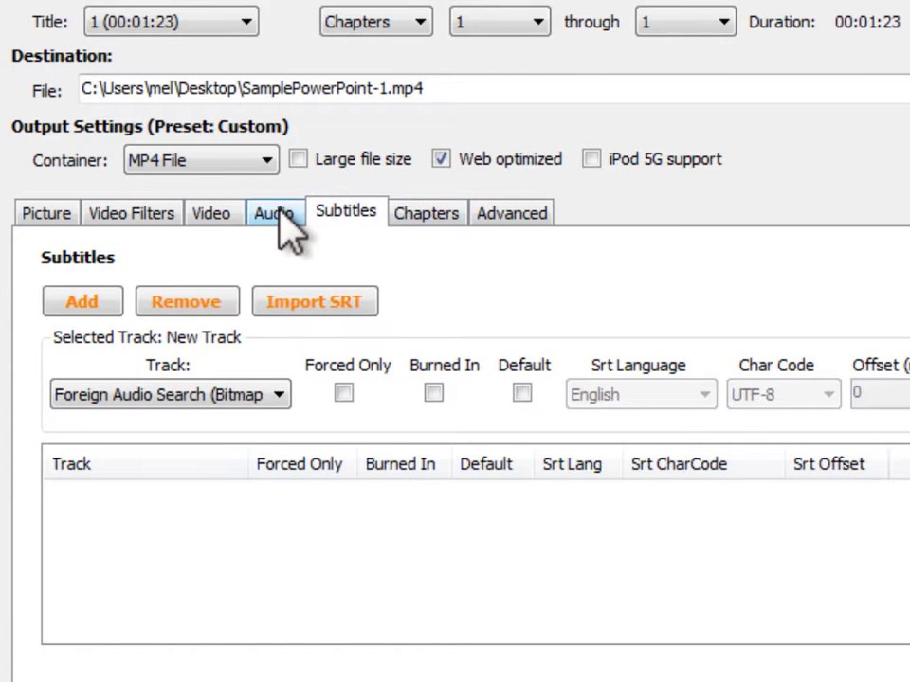
pyautogui.click(276, 216)
pyautogui.click(201, 216)
pyautogui.click(153, 214)
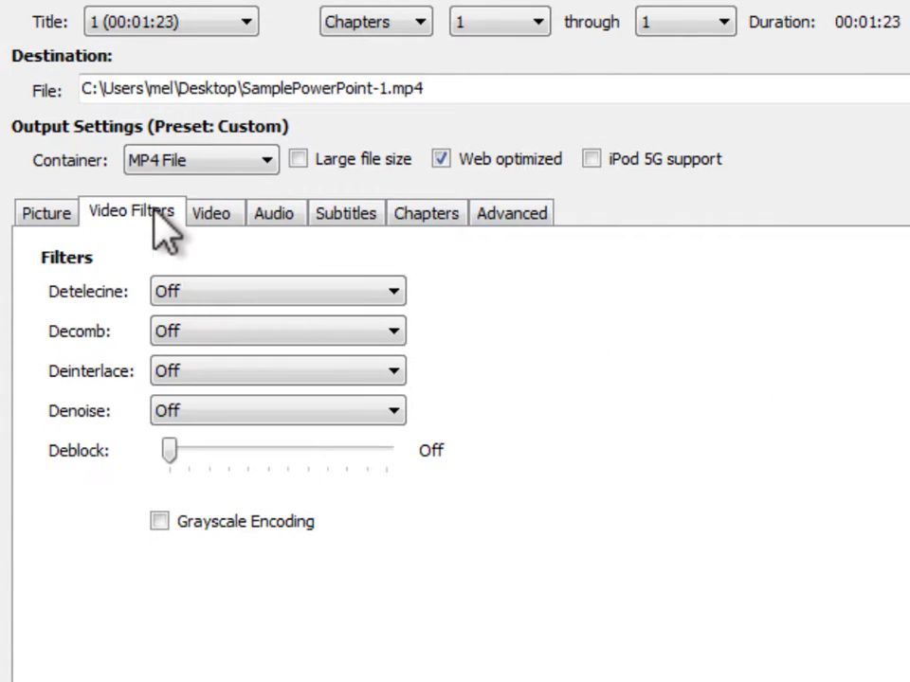
pyautogui.click(68, 220)
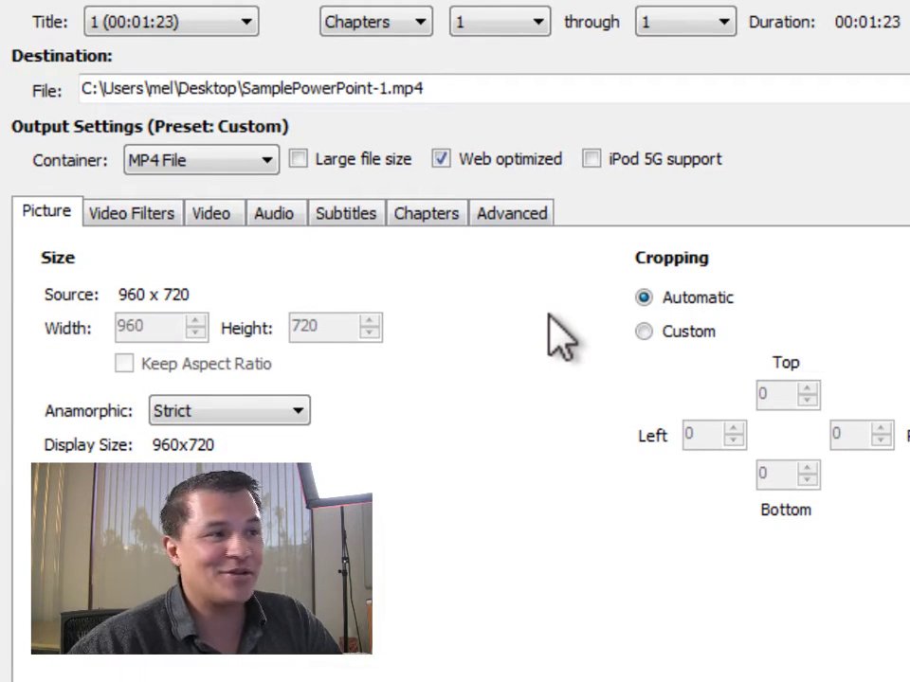
# Return to the Video tab and start encoding SamplePowerPoint.wmv to SamplePowerPoint-1.mp4
pyautogui.click(138, 214)
pyautogui.click(210, 213)
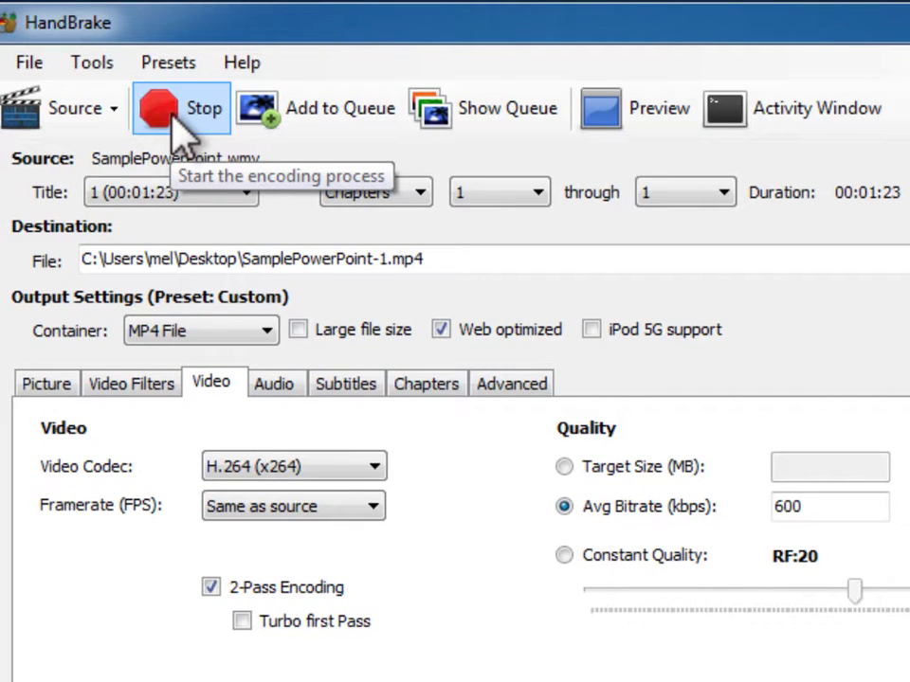
pyautogui.click(416, 254)
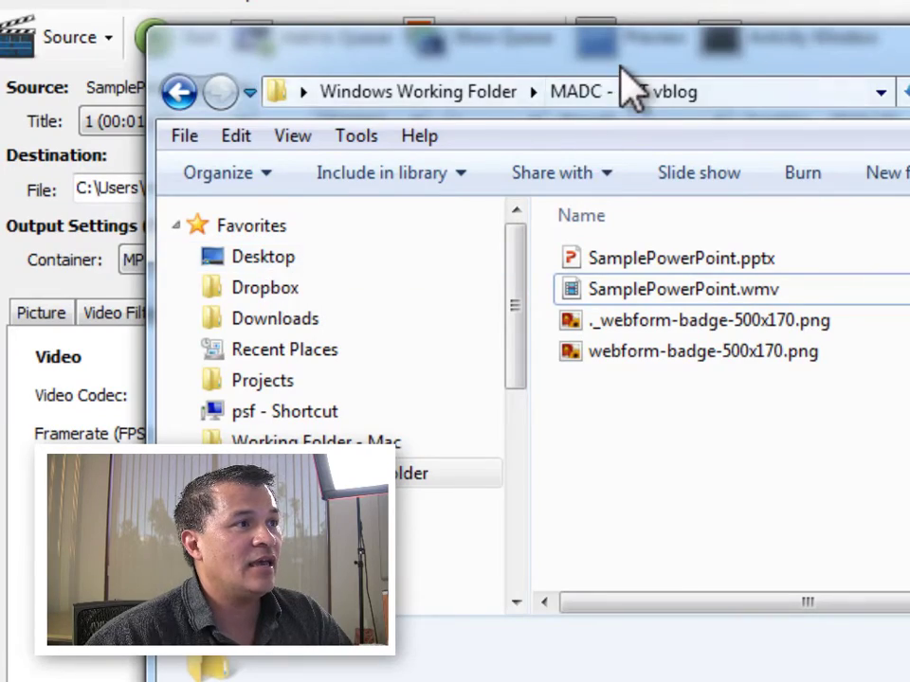
# Check the destination path shows the Desktop and SamplePowerPoint-1.mp4 file name
pyautogui.moveTo(620, 66); pyautogui.dragTo(658, 365)
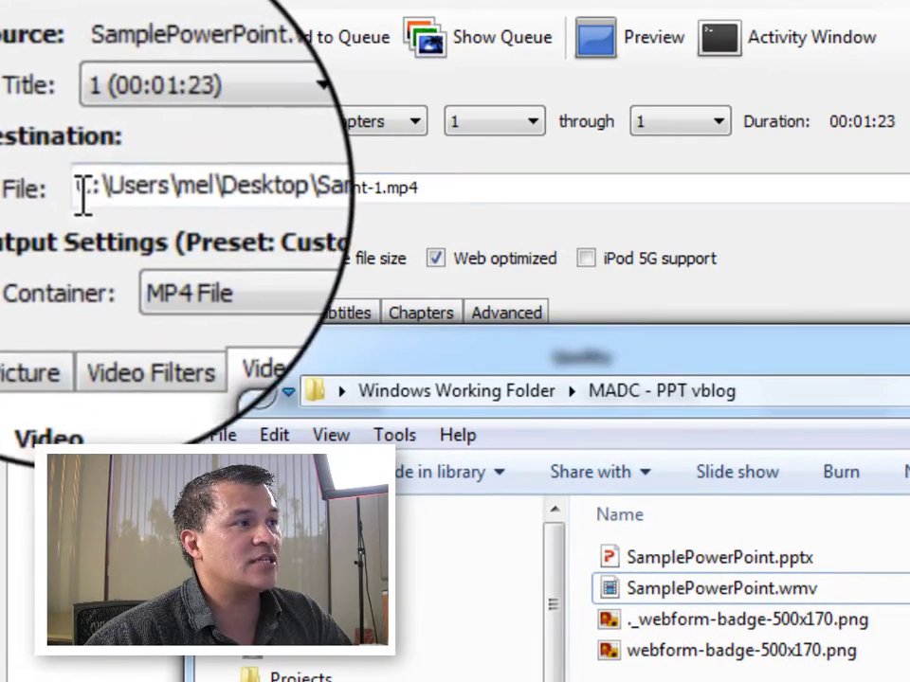
pyautogui.doubleClick(206, 189)
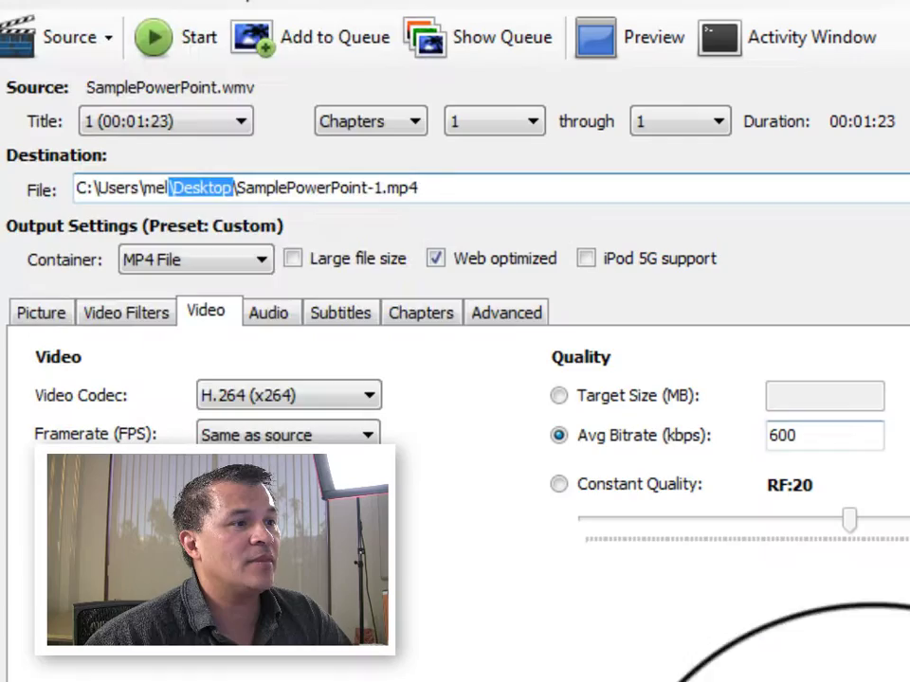
pyautogui.click(266, 189)
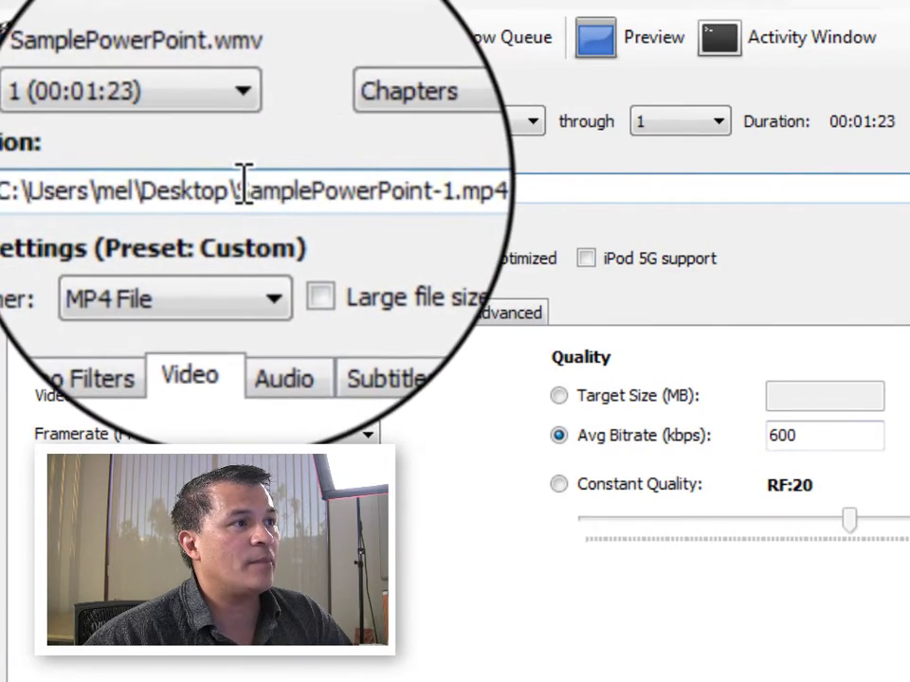
pyautogui.moveTo(243, 184); pyautogui.dragTo(474, 185)
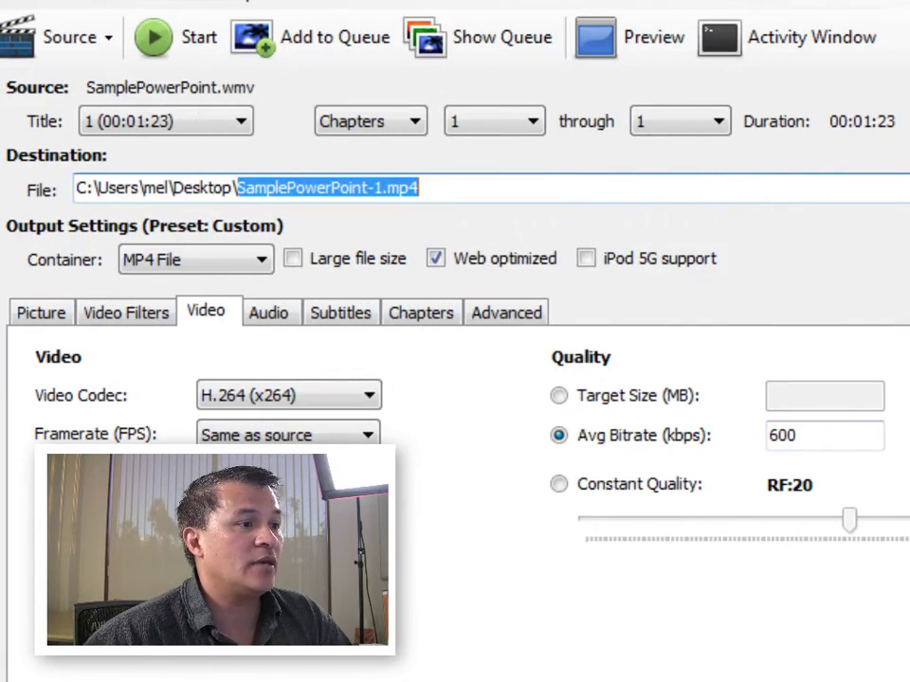
# Open SamplePowerPoint-1.mp4 from the Desktop folder in Windows Explorer to play it
pyautogui.hotkey('alt', 'Tab')
pyautogui.moveTo(779, 333); pyautogui.dragTo(771, 61)
pyautogui.click(312, 242)
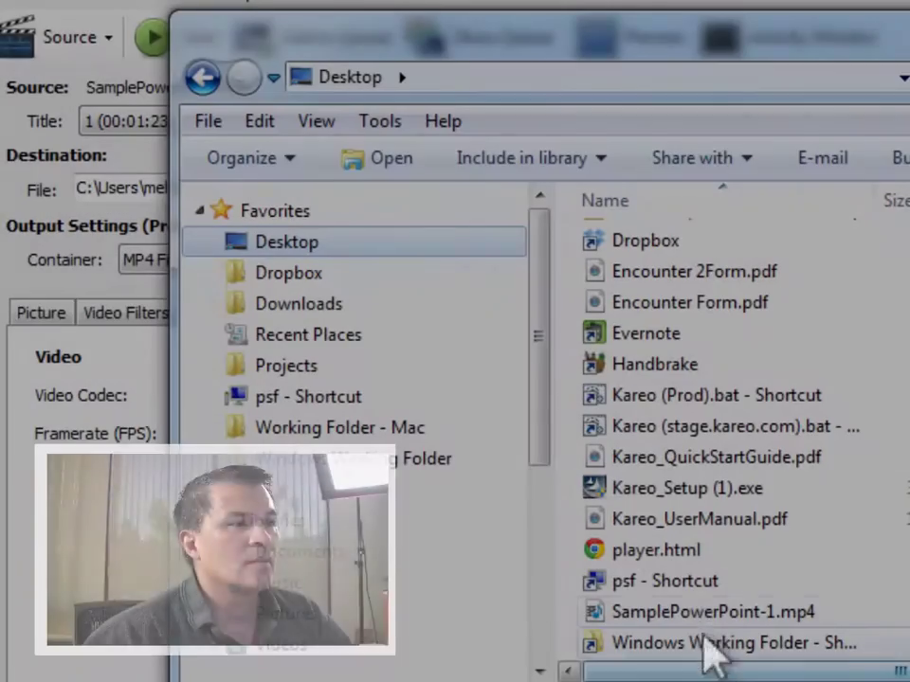
pyautogui.click(700, 612)
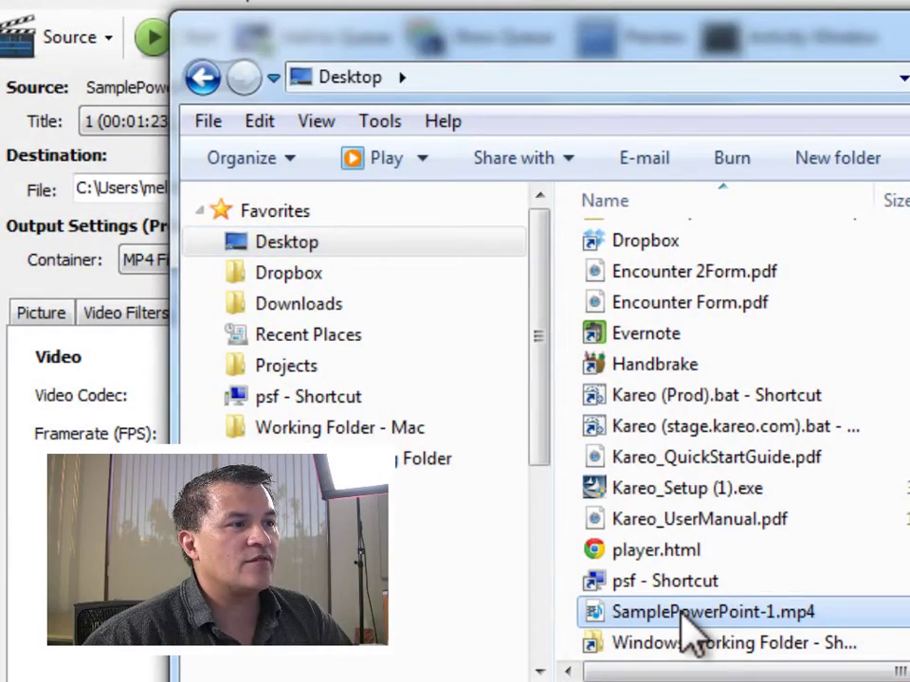
pyautogui.doubleClick(684, 614)
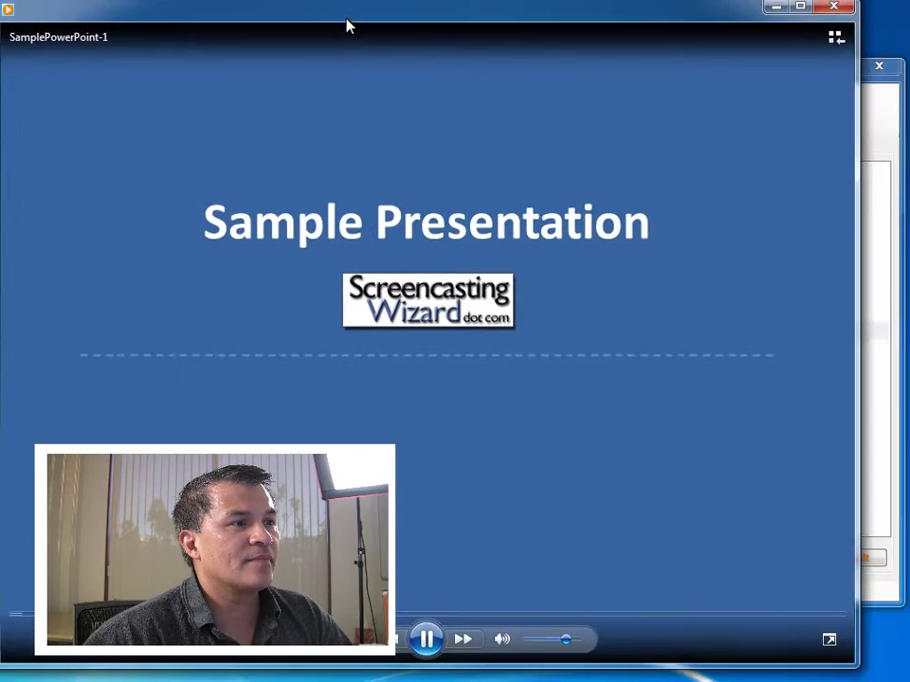
# Nudge the Media Player window and pause playback on the Sample Presentation slide
pyautogui.moveTo(347, 26); pyautogui.dragTo(366, 30)
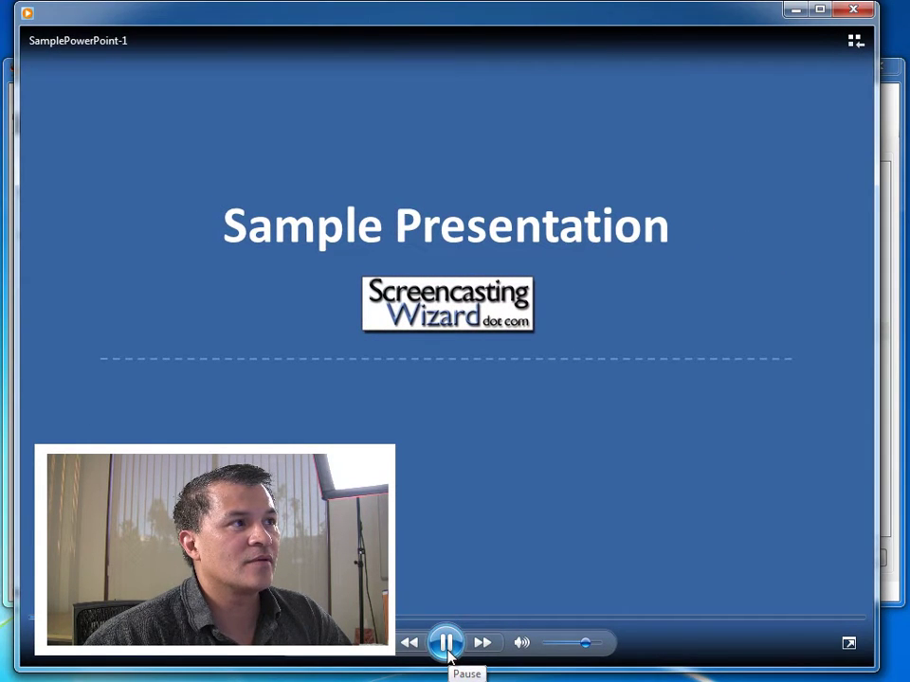
pyautogui.click(447, 646)
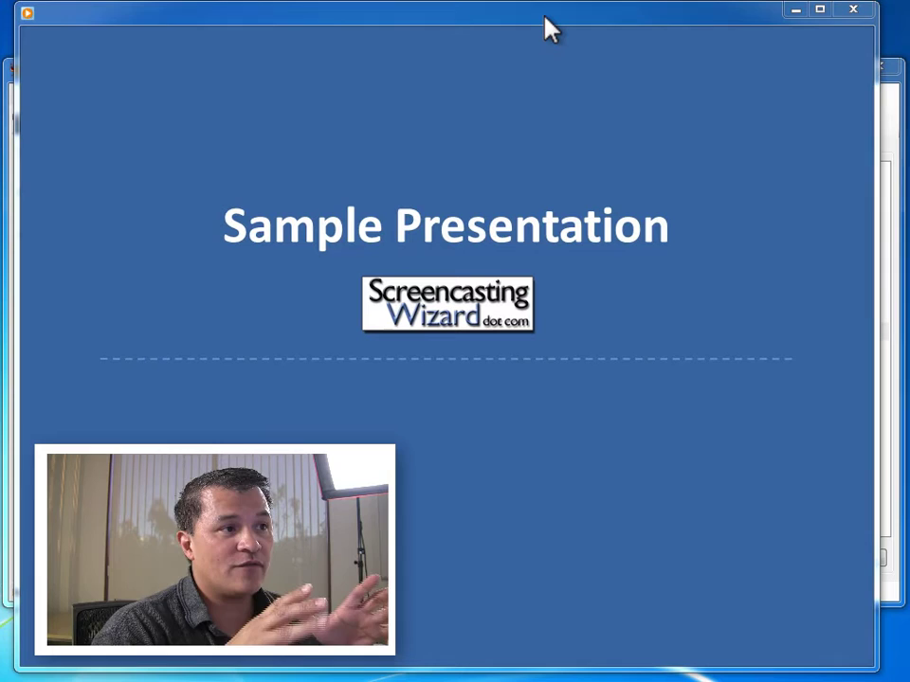